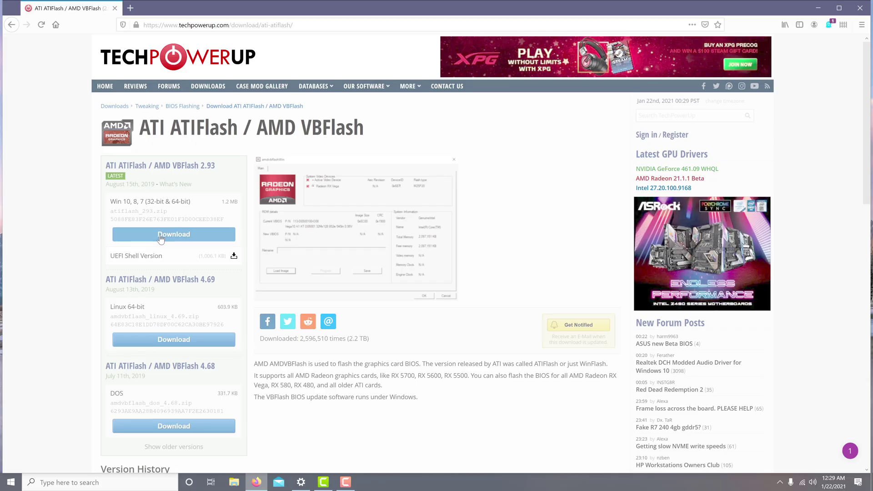
- Download the ATIFlash 2.93 zip from the US-2 server, open it and select all its files
{"action": "left_click", "coordinate": [159, 237]}
{"action": "left_click", "coordinate": [170, 252]}
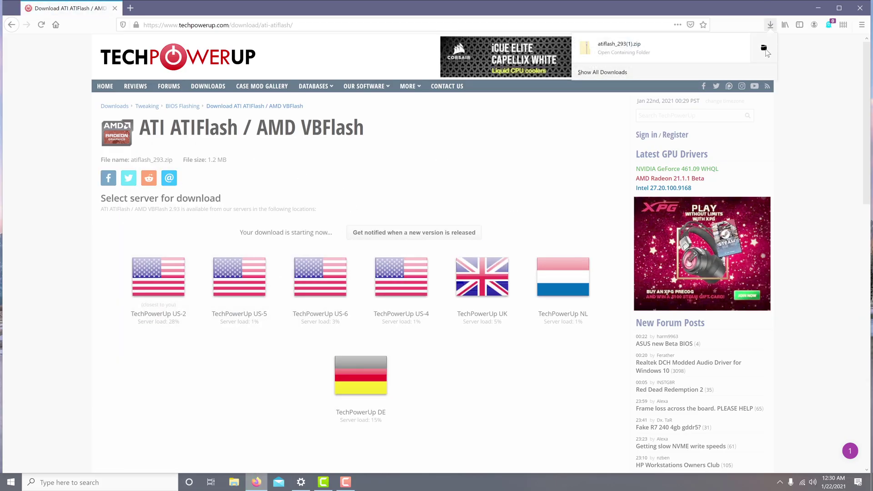
{"action": "left_click", "coordinate": [763, 48]}
{"action": "double_click", "coordinate": [350, 337]}
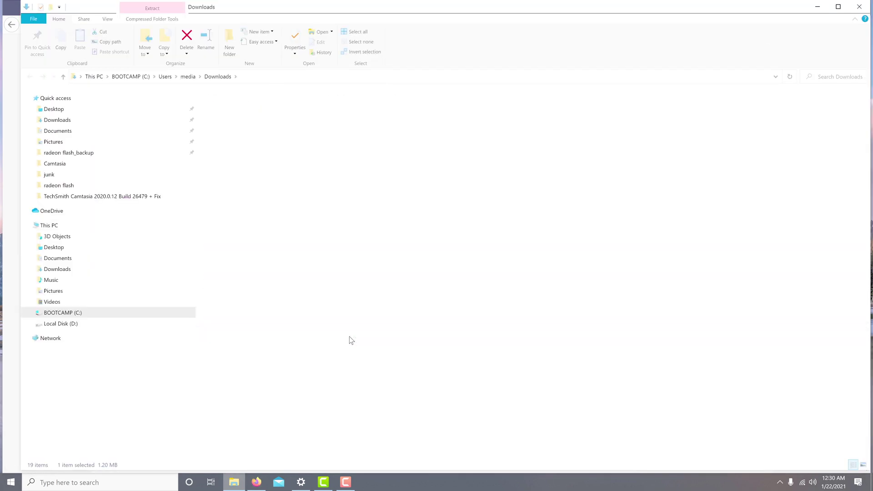
{"action": "key", "text": "ctrl+a"}
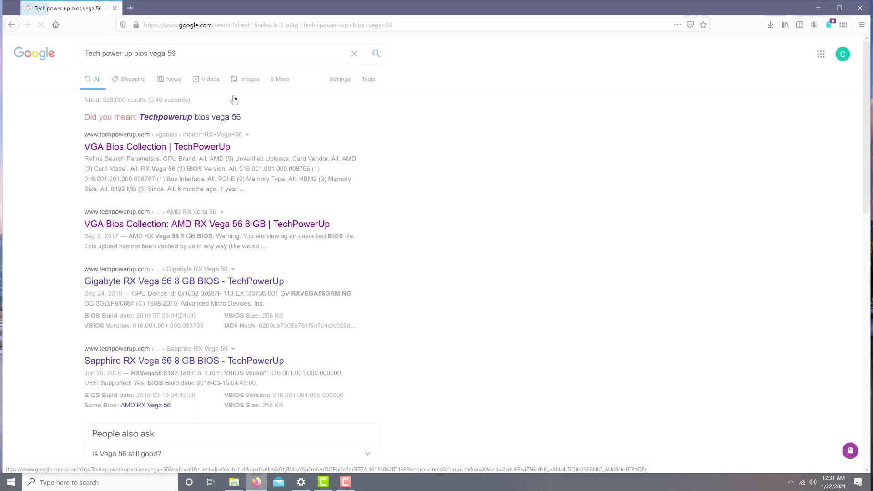
- Filter the VGA BIOS Collection to RX Vega 64 from all vendors and open the third 8 GB entry
{"action": "left_click", "coordinate": [150, 144]}
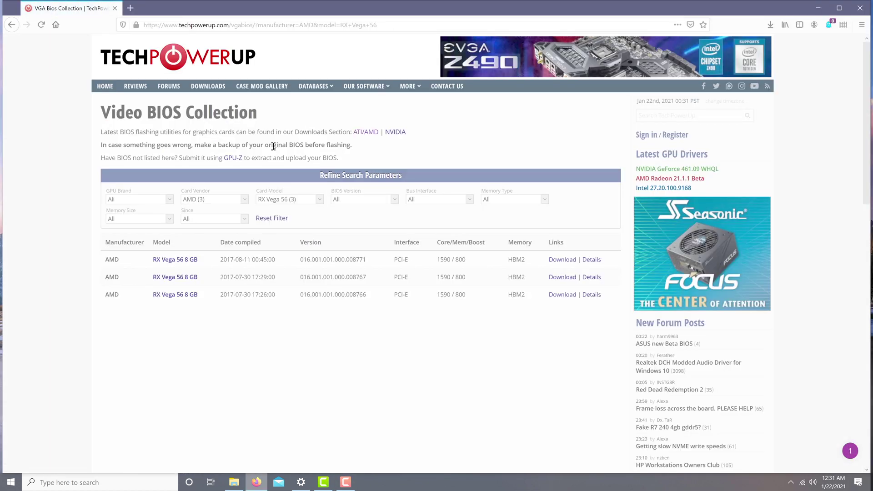
{"action": "left_click", "coordinate": [320, 199]}
{"action": "left_click", "coordinate": [286, 210]}
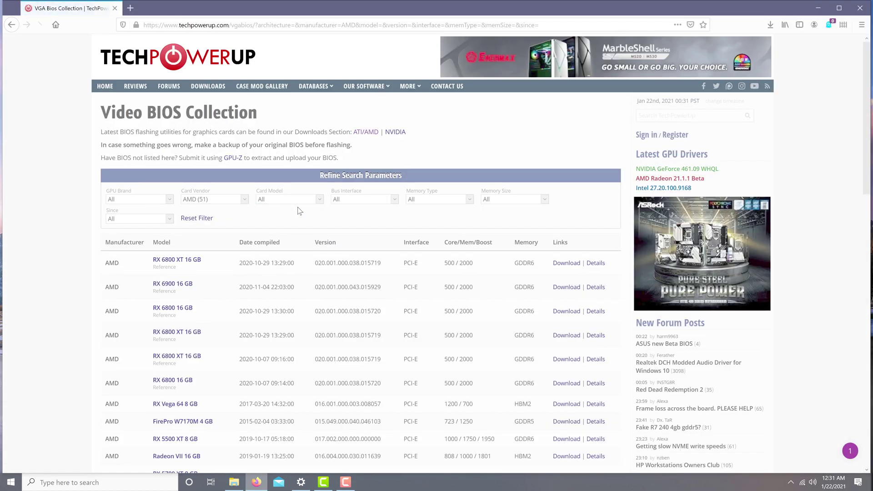
{"action": "left_click", "coordinate": [320, 200]}
{"action": "left_click", "coordinate": [287, 393]}
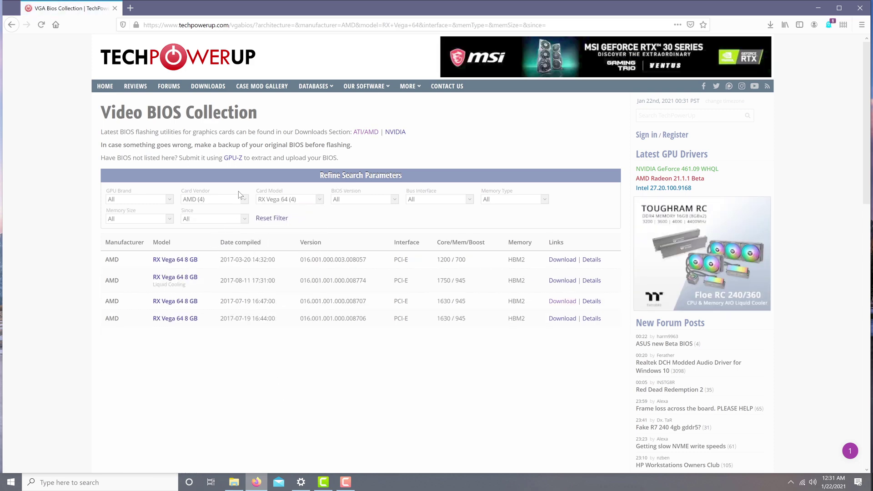
{"action": "left_click", "coordinate": [246, 199]}
{"action": "left_click", "coordinate": [205, 207]}
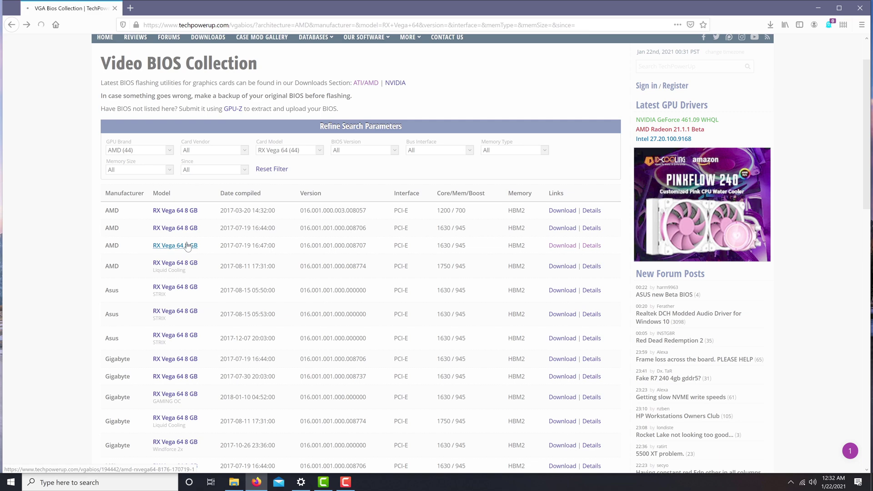
{"action": "left_click", "coordinate": [188, 246]}
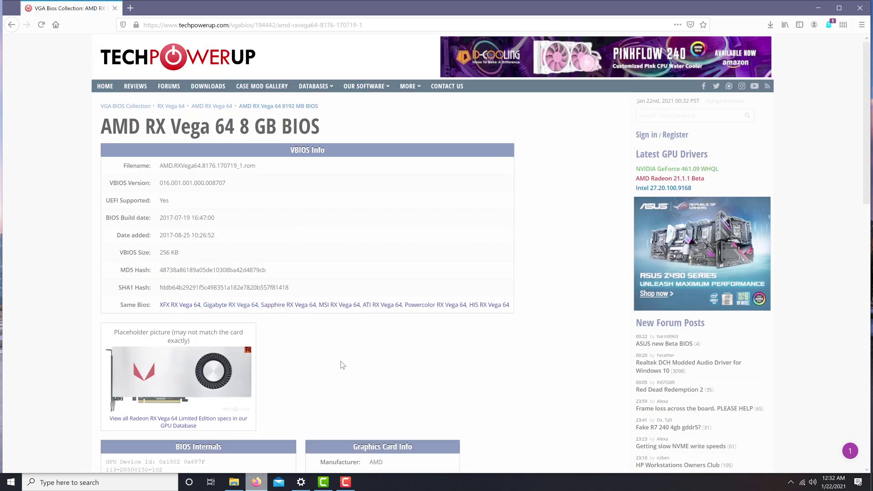
- Save AMD.RXVega64.8176.170719_1.rom and show it in the Downloads folder
{"action": "scroll", "coordinate": [346, 365], "scroll_direction": "down", "scroll_amount": 7}
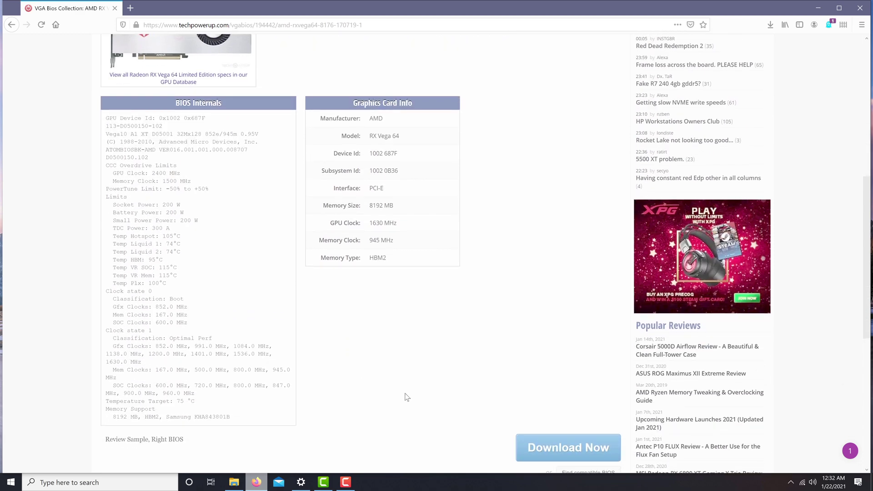
{"action": "scroll", "coordinate": [462, 420], "scroll_direction": "down", "scroll_amount": 3}
{"action": "left_click", "coordinate": [529, 300]}
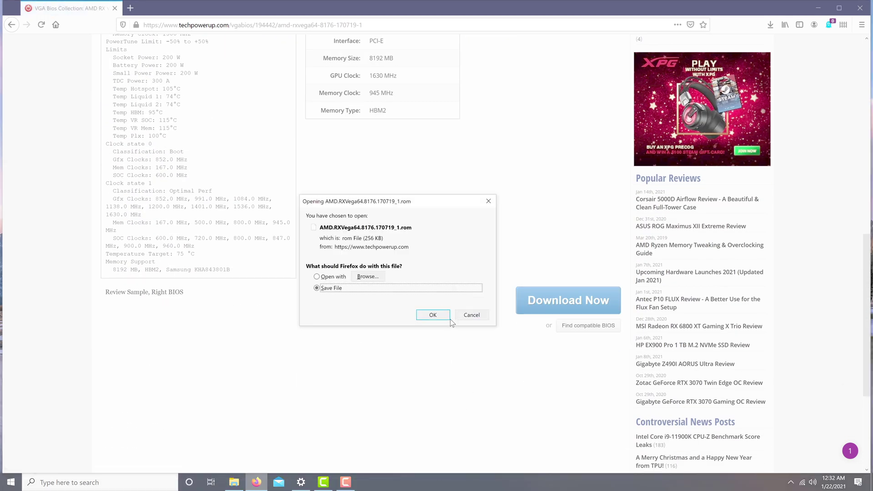
{"action": "left_click", "coordinate": [432, 315]}
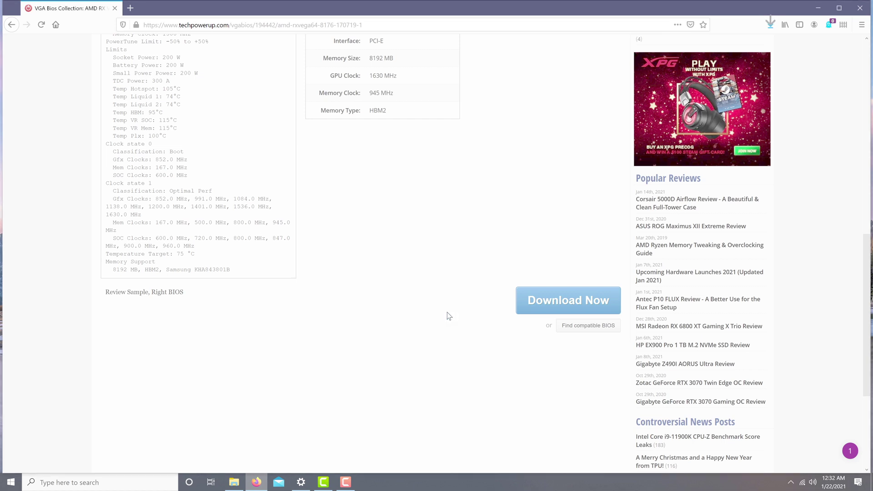
{"action": "left_click", "coordinate": [770, 25]}
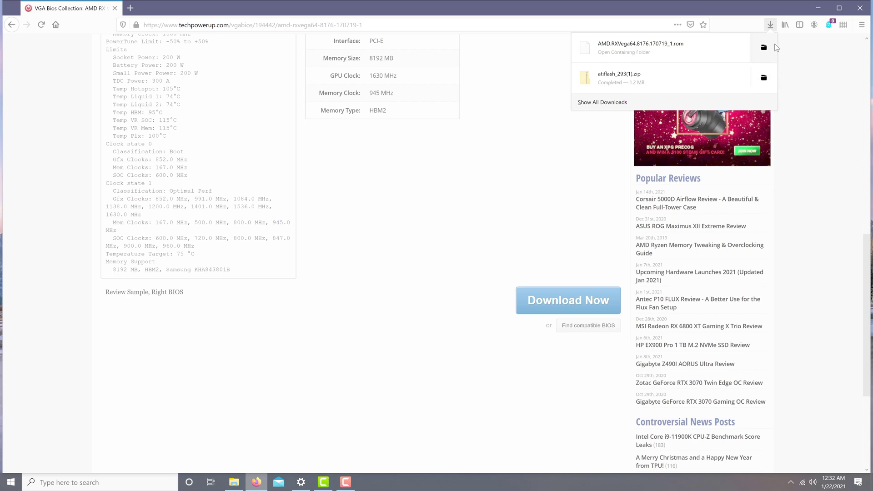
{"action": "left_click", "coordinate": [763, 50]}
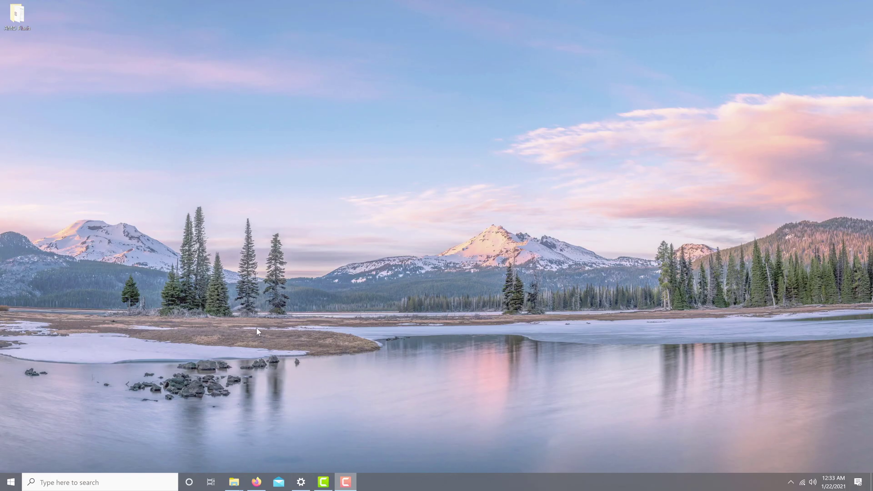
- Open the Radeon RX Vega's properties under Display adapters in Device Manager
{"action": "left_click", "coordinate": [122, 481]}
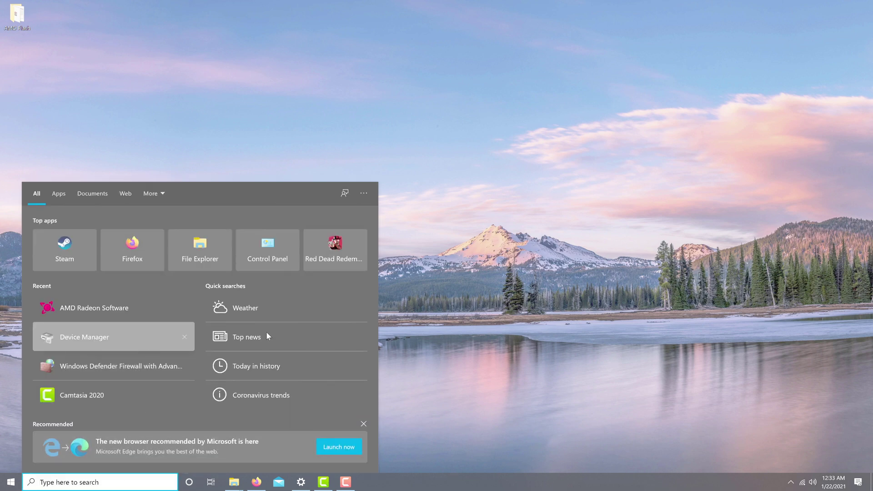
{"action": "left_click", "coordinate": [167, 340]}
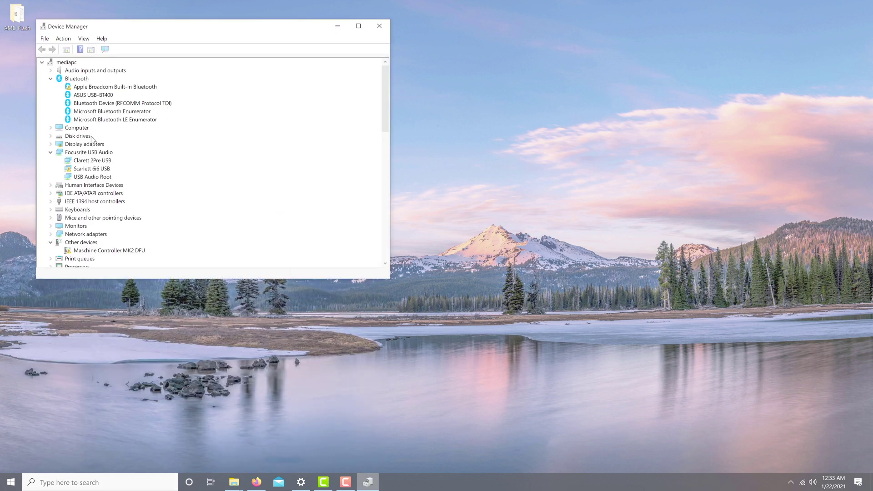
{"action": "left_click", "coordinate": [51, 143]}
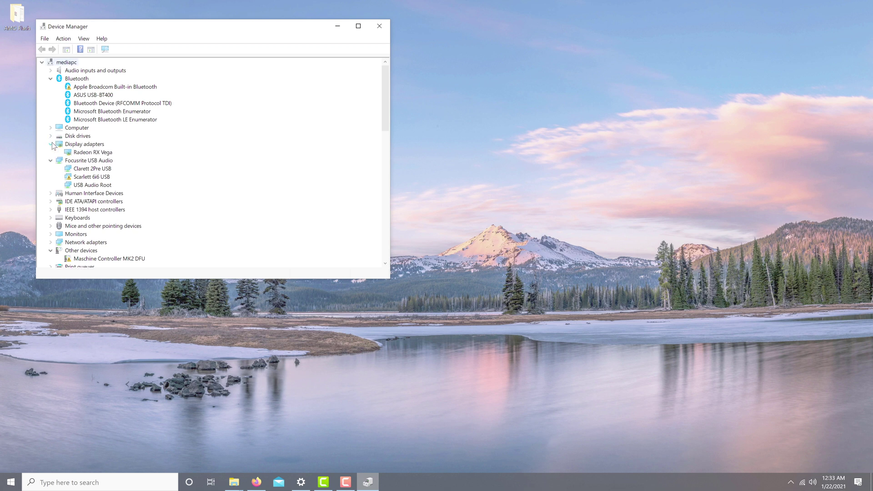
{"action": "right_click", "coordinate": [80, 151]}
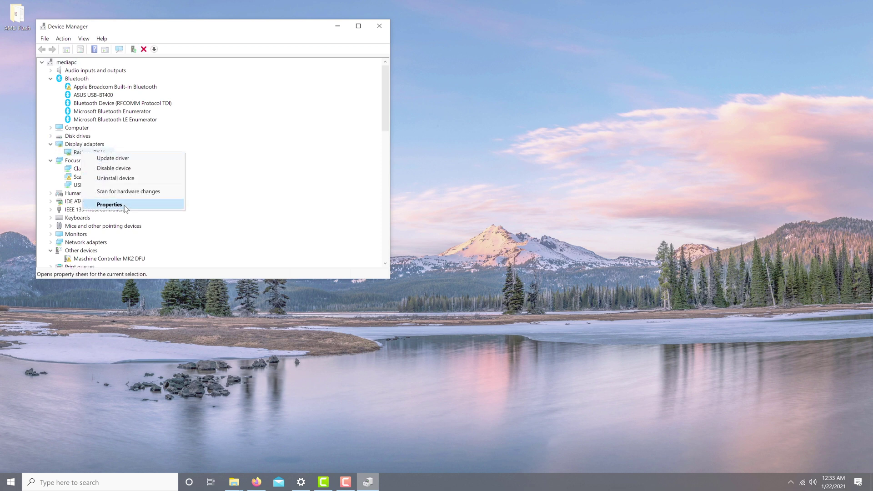
{"action": "left_click", "coordinate": [124, 204]}
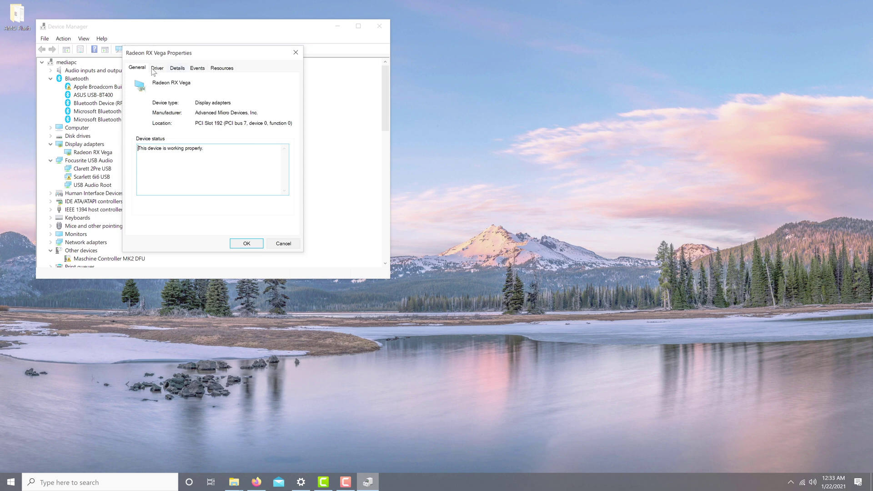
- Show the card's Hardware Ids, mark vendor 1002 as AMD, and launch AMD Radeon Software
{"action": "left_click", "coordinate": [176, 69]}
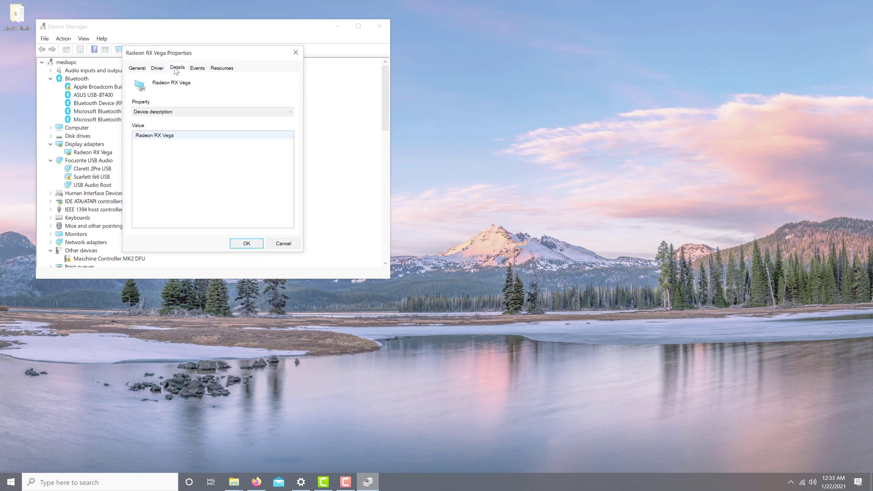
{"action": "left_click", "coordinate": [182, 111]}
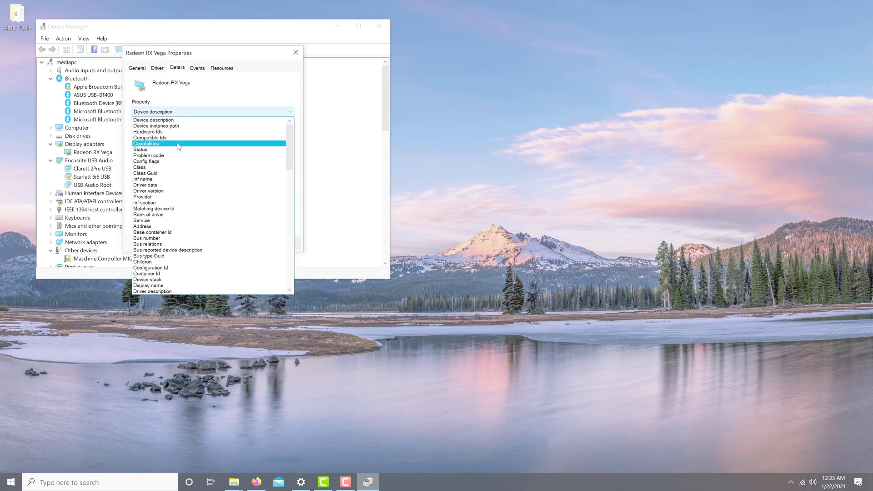
{"action": "left_click", "coordinate": [177, 132]}
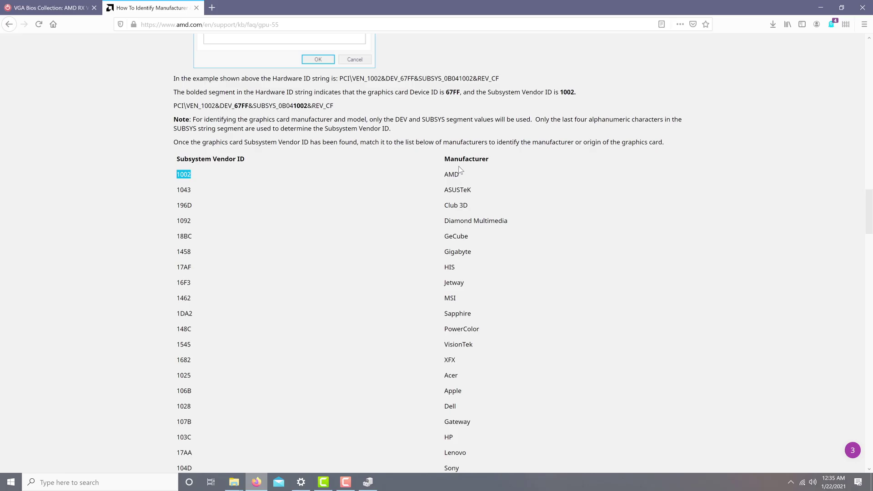
{"action": "double_click", "coordinate": [453, 174]}
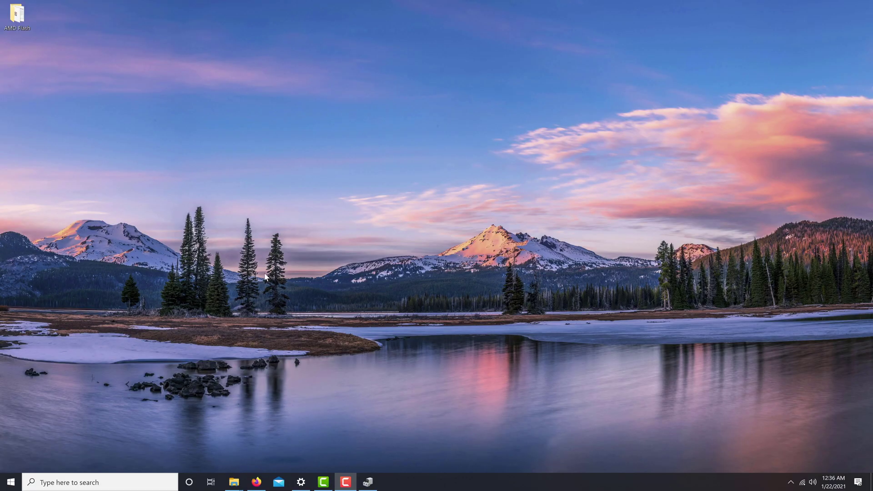
{"action": "right_click", "coordinate": [266, 274]}
{"action": "left_click", "coordinate": [295, 279]}
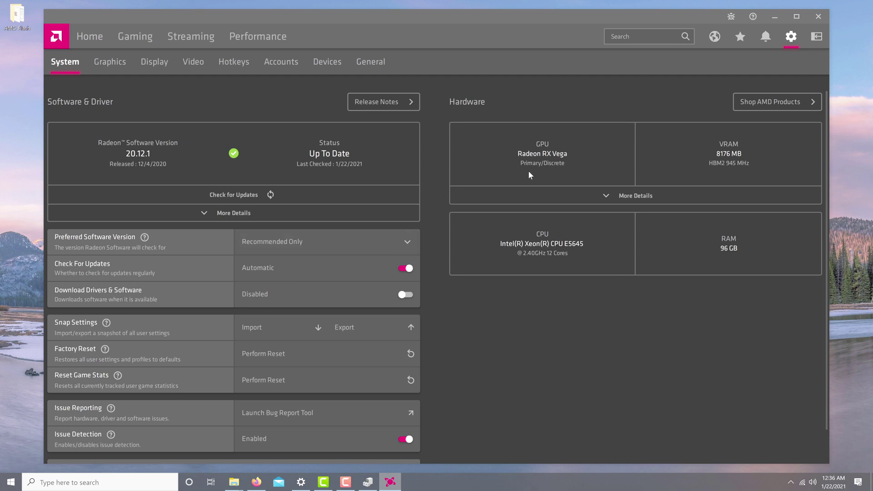
- Copy the GPU's Device ID 687F from More Details and search it on Google
{"action": "left_click", "coordinate": [644, 196]}
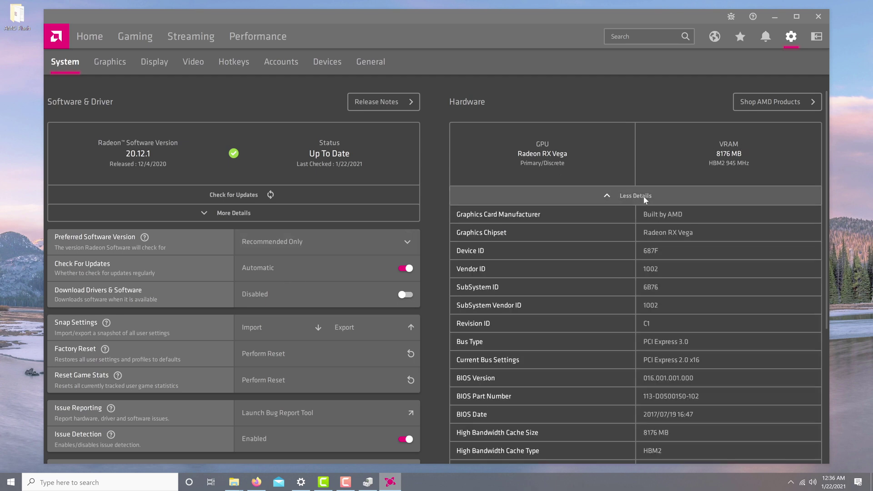
{"action": "right_click", "coordinate": [656, 252]}
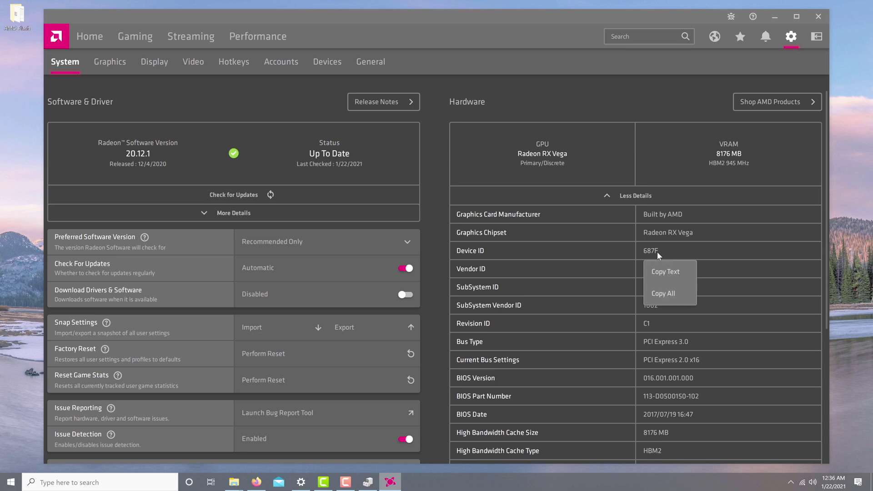
{"action": "left_click", "coordinate": [667, 277]}
{"action": "left_click", "coordinate": [257, 482]}
{"action": "left_click", "coordinate": [347, 187]}
{"action": "type", "text": "Device ID 687F"}
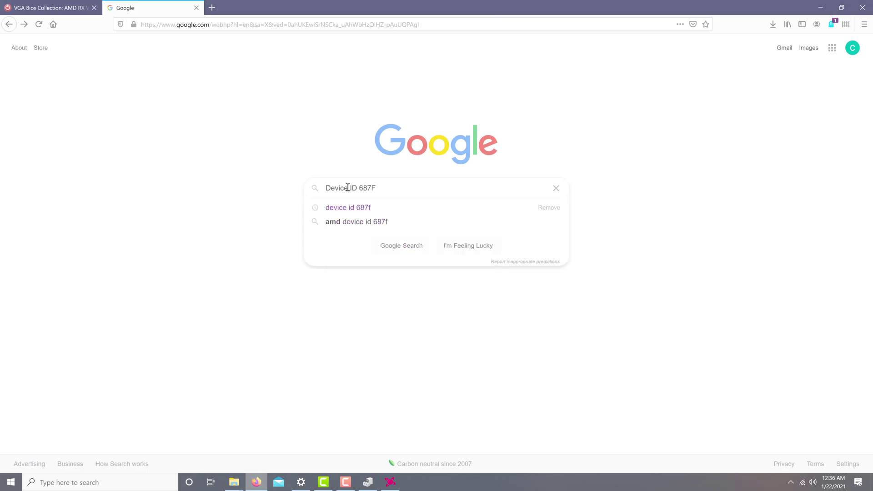
{"action": "key", "text": "Return"}
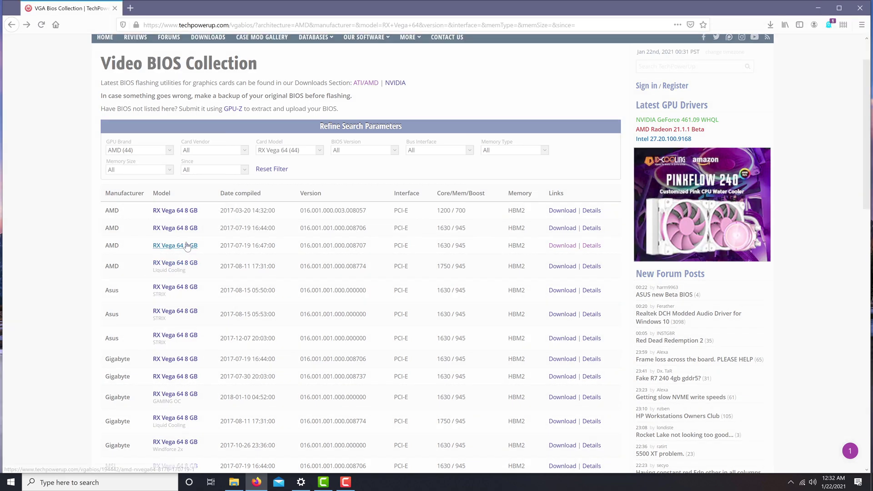
- Open the third RX Vega 64 8 GB entry and save its BIOS file AMD.RXVega64.8176.170719_1.rom
{"action": "left_click", "coordinate": [187, 246]}
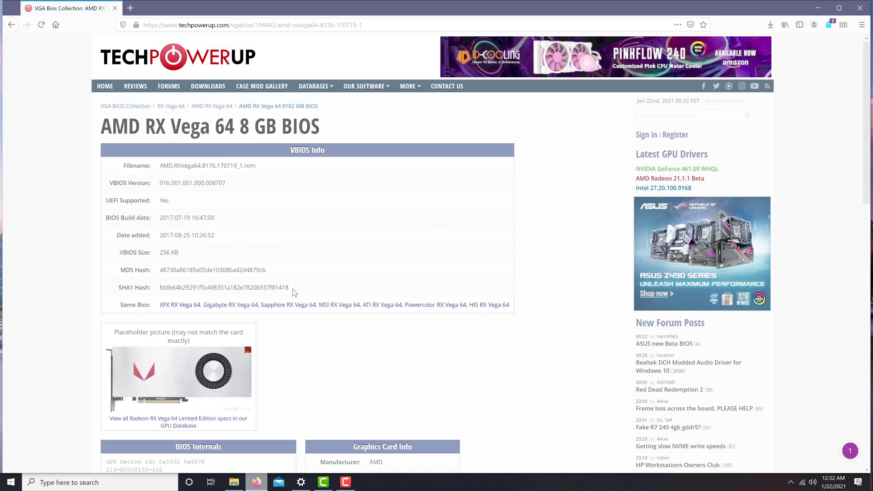
{"action": "scroll", "coordinate": [342, 362], "scroll_direction": "down", "scroll_amount": 7}
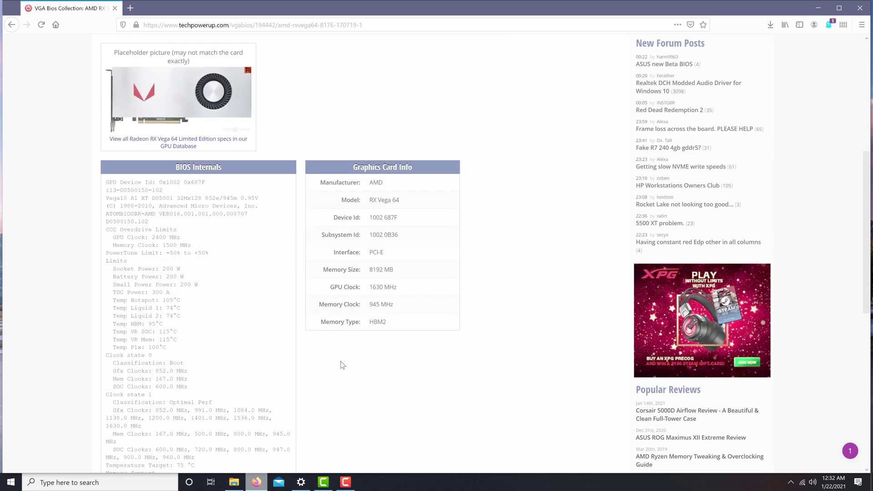
{"action": "scroll", "coordinate": [467, 427], "scroll_direction": "down", "scroll_amount": 3}
{"action": "left_click", "coordinate": [530, 312]}
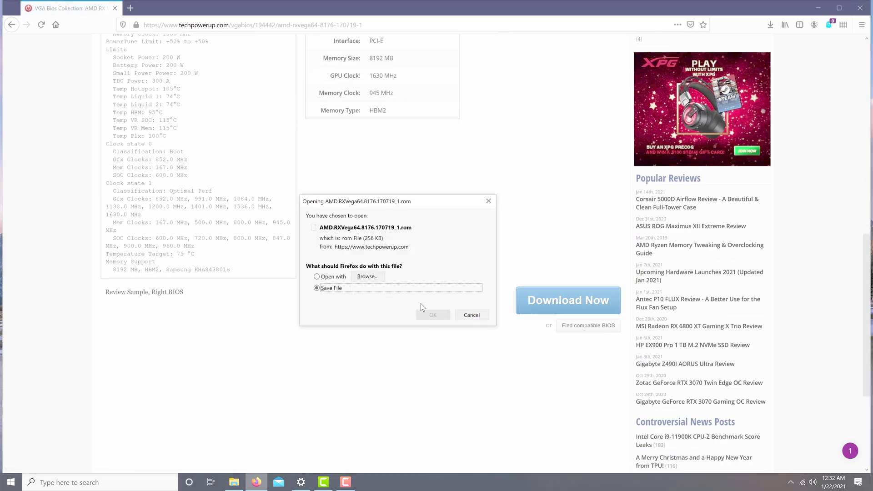
{"action": "left_click", "coordinate": [448, 314]}
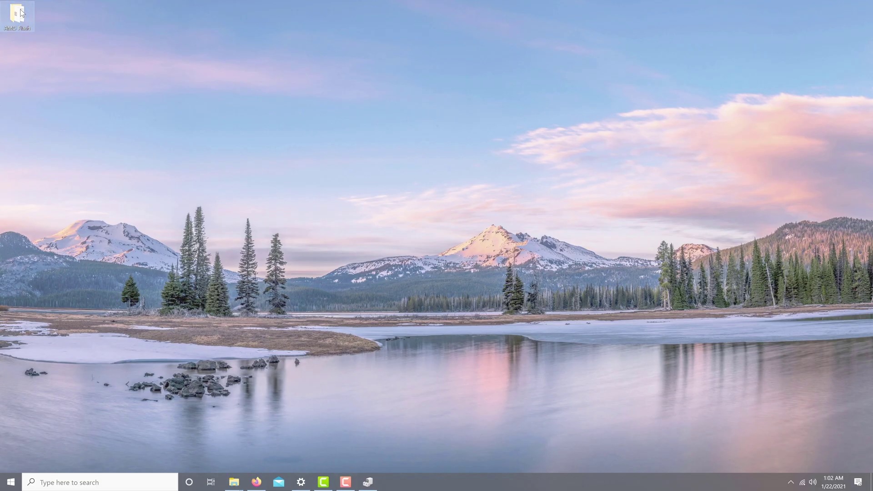
- Run amdvbflashWin from the AMD Flash folder as administrator
{"action": "double_click", "coordinate": [14, 16]}
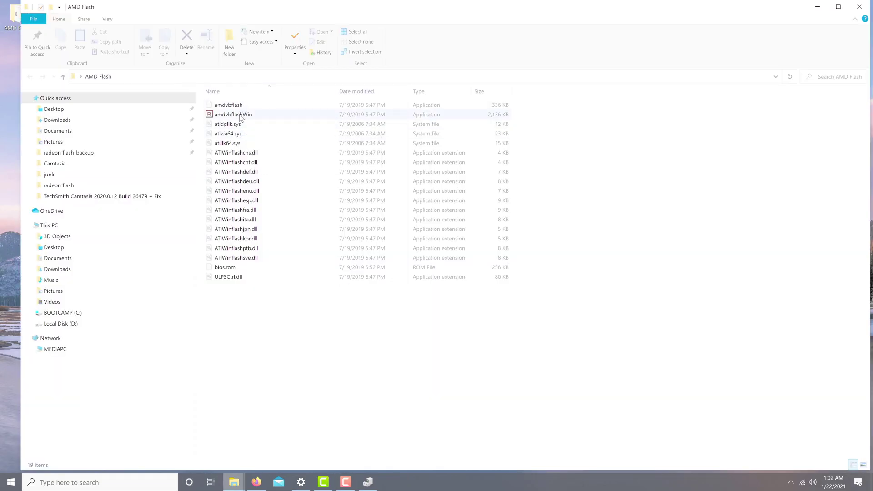
{"action": "left_click", "coordinate": [241, 118]}
{"action": "right_click", "coordinate": [240, 117]}
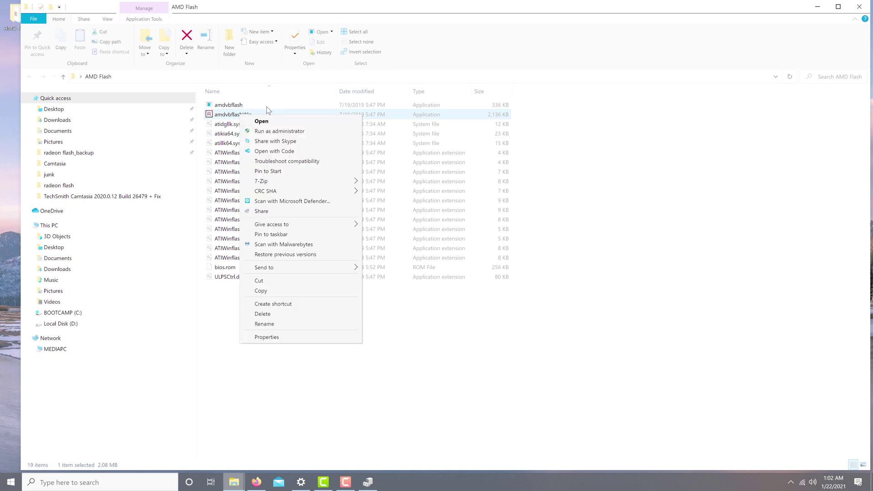
{"action": "left_click", "coordinate": [286, 131]}
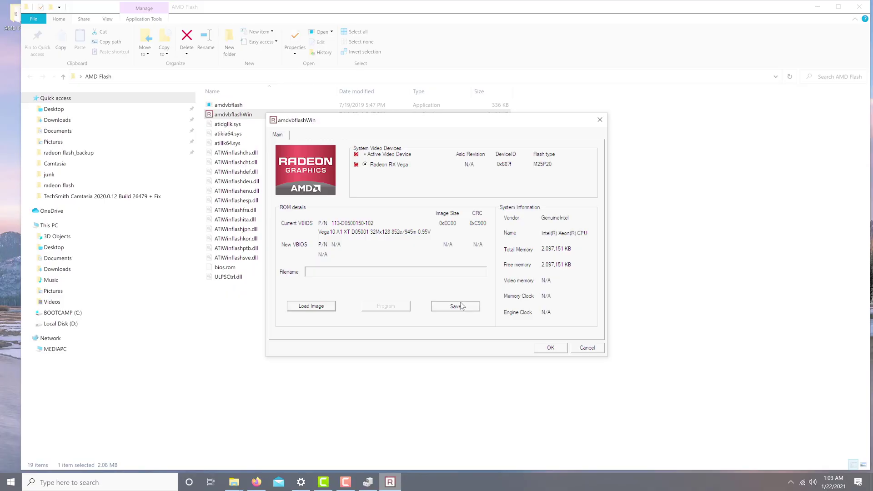
- Save the card's current BIOS as 'backup' and load the Vega 64 ROM image
{"action": "left_click", "coordinate": [460, 302]}
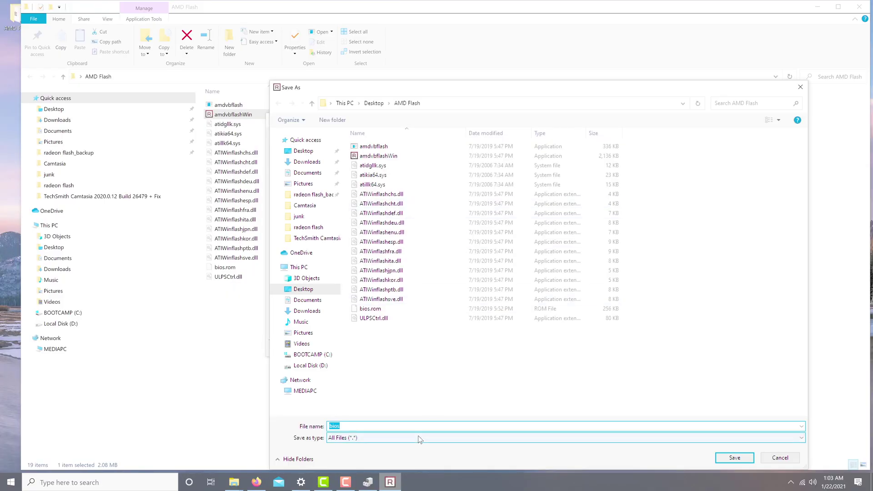
{"action": "type", "text": "backup"}
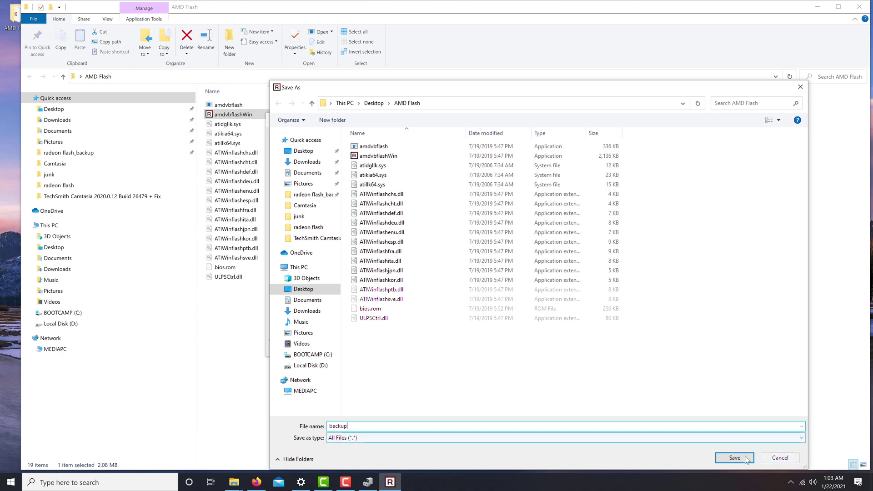
{"action": "left_click", "coordinate": [746, 458]}
{"action": "left_click", "coordinate": [433, 255]}
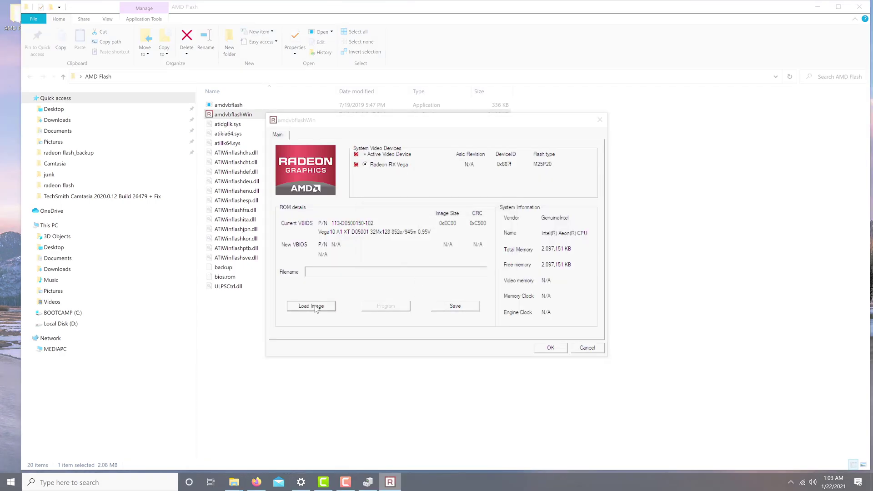
{"action": "left_click", "coordinate": [313, 306]}
{"action": "left_click", "coordinate": [394, 321]}
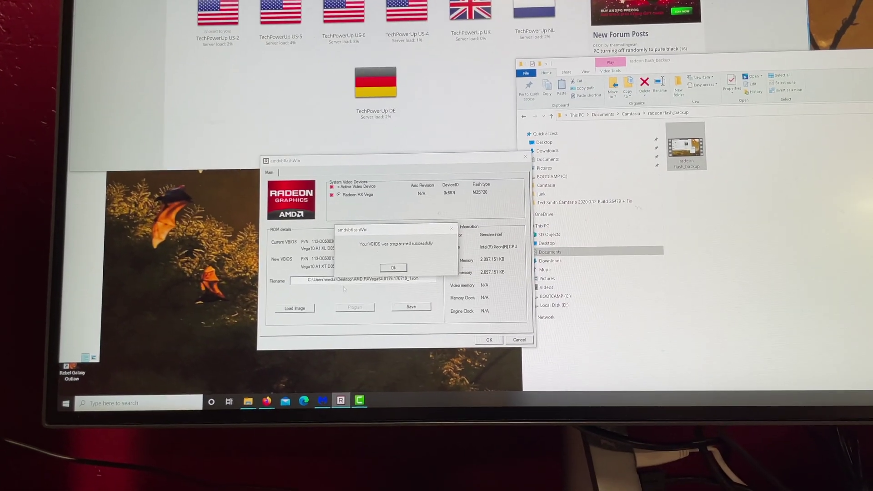
- Acknowledge the VBIOS-programmed-successfully message to reach the reboot prompt
{"action": "left_click", "coordinate": [377, 262]}
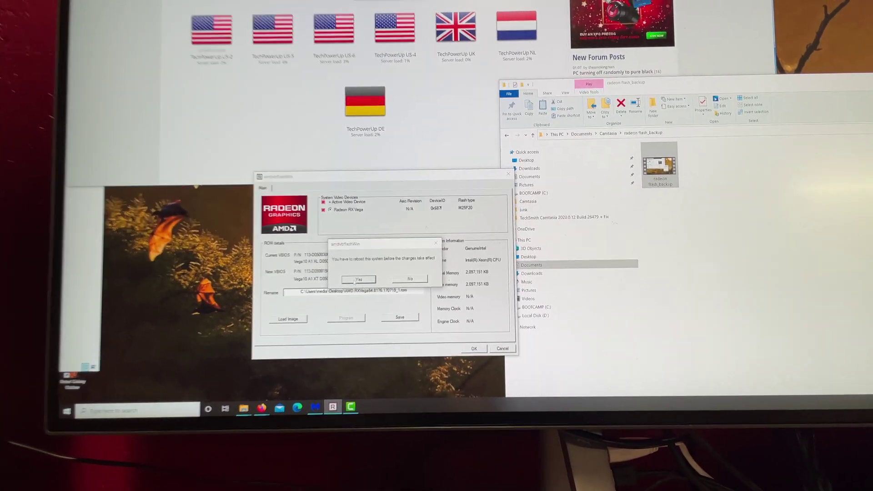